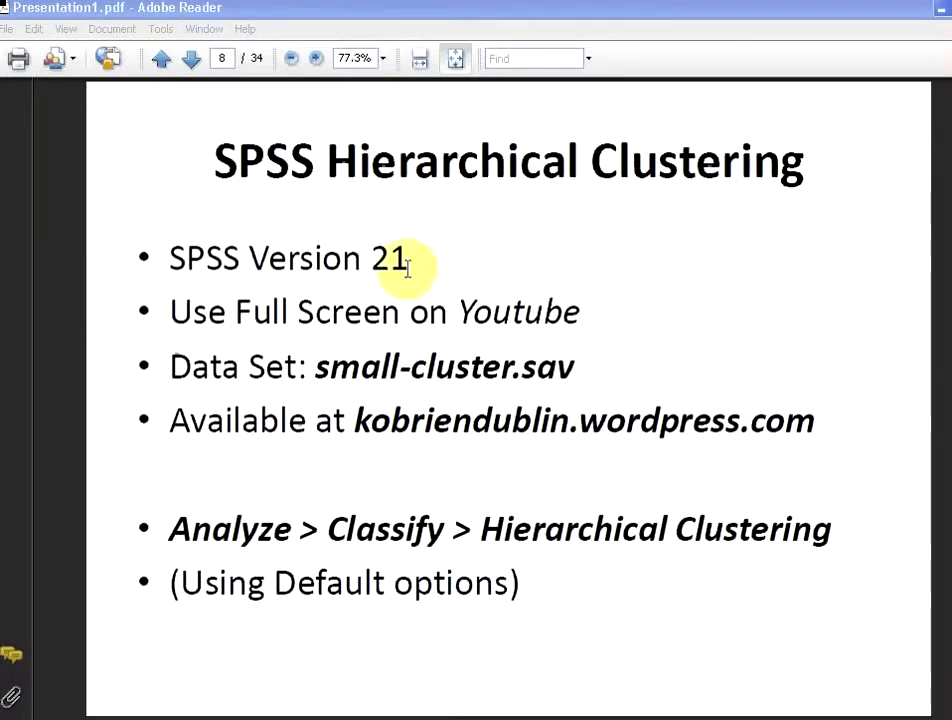
# Highlight the slide bullets: SPSS Version 21, Full Screen on YouTube, small-cluster.sav, and the blog address
pyautogui.moveTo(405, 259); pyautogui.dragTo(228, 262)
pyautogui.click(788, 291)
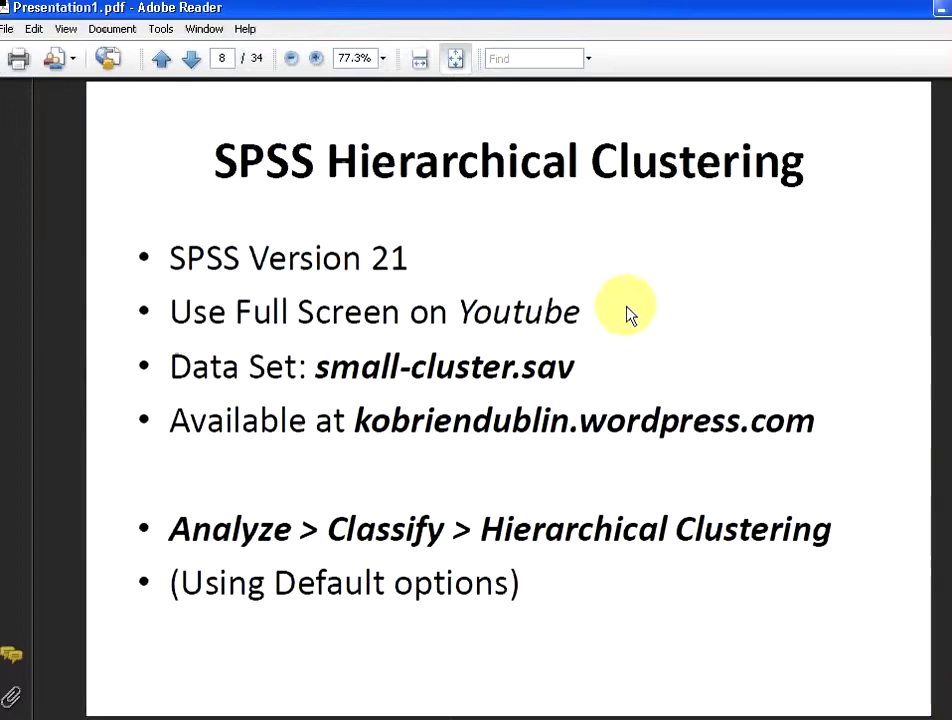
pyautogui.moveTo(588, 314); pyautogui.dragTo(178, 312)
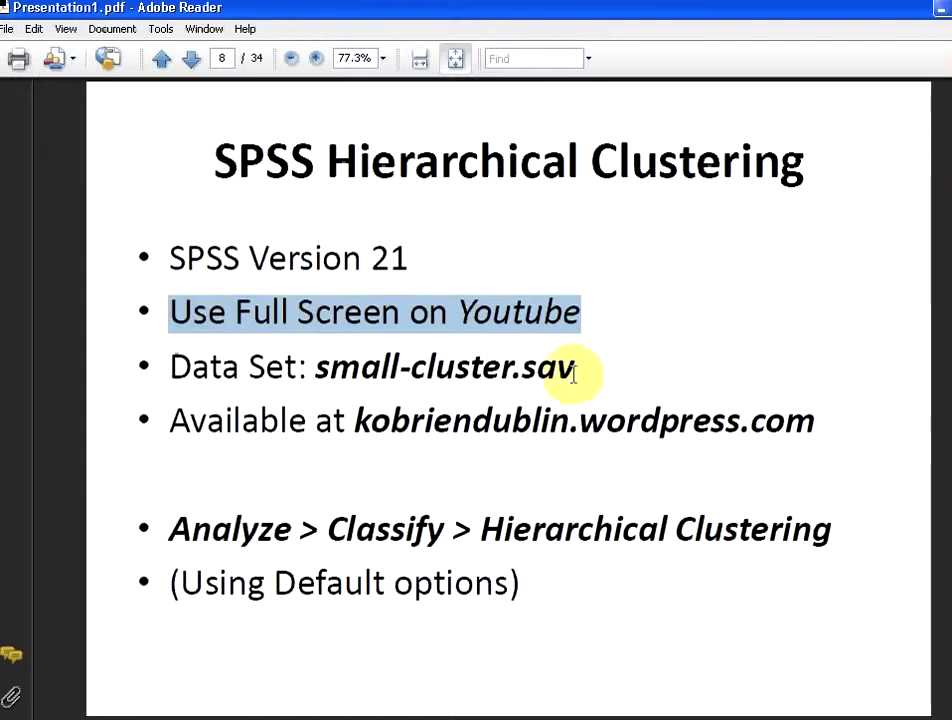
pyautogui.moveTo(318, 368); pyautogui.dragTo(578, 368)
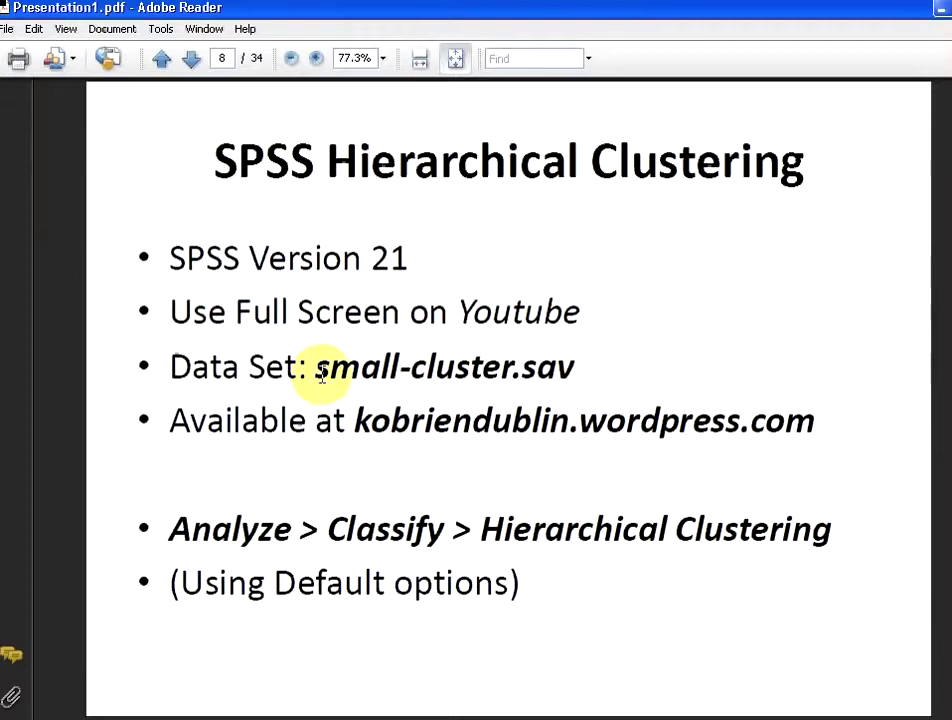
pyautogui.moveTo(370, 421); pyautogui.dragTo(800, 420)
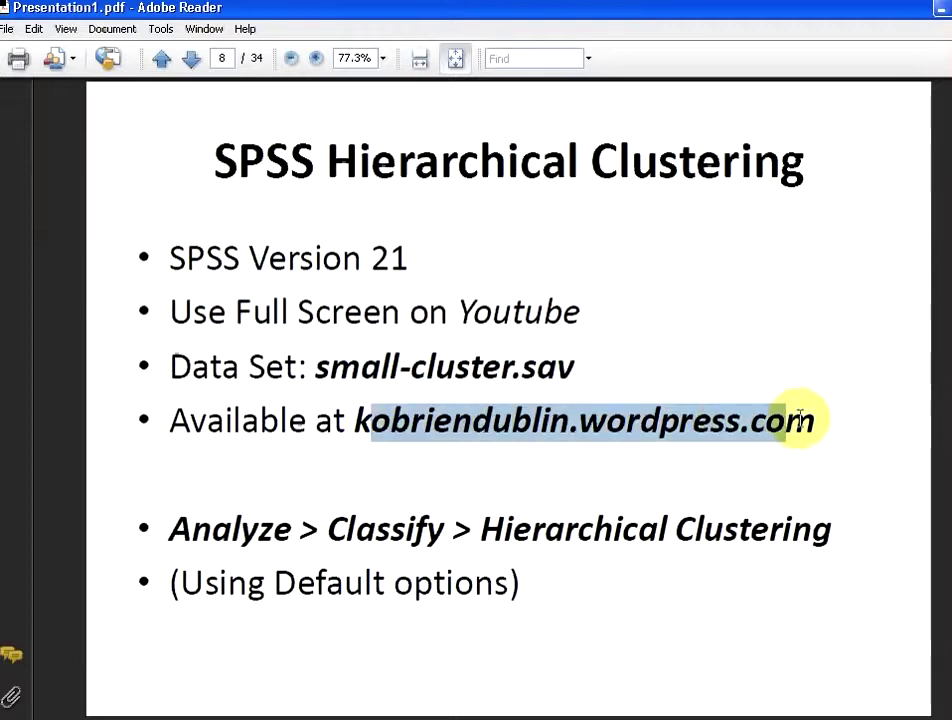
pyautogui.click(871, 436)
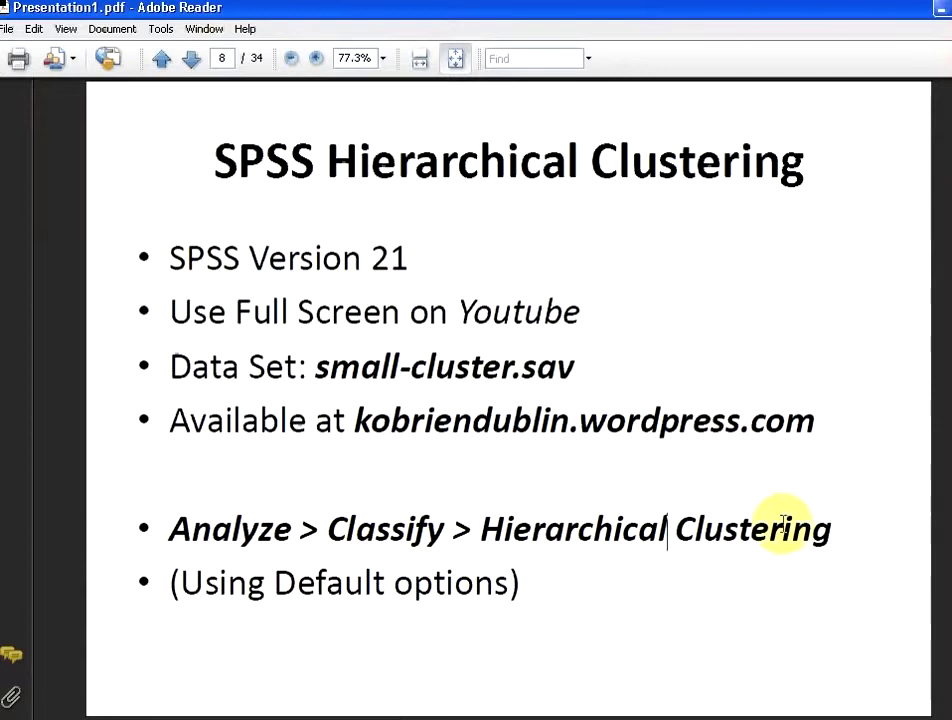
# Point out the hierarchical clustering menu path, then switch to small-cluster.sav in SPSS
pyautogui.moveTo(791, 530); pyautogui.dragTo(836, 530)
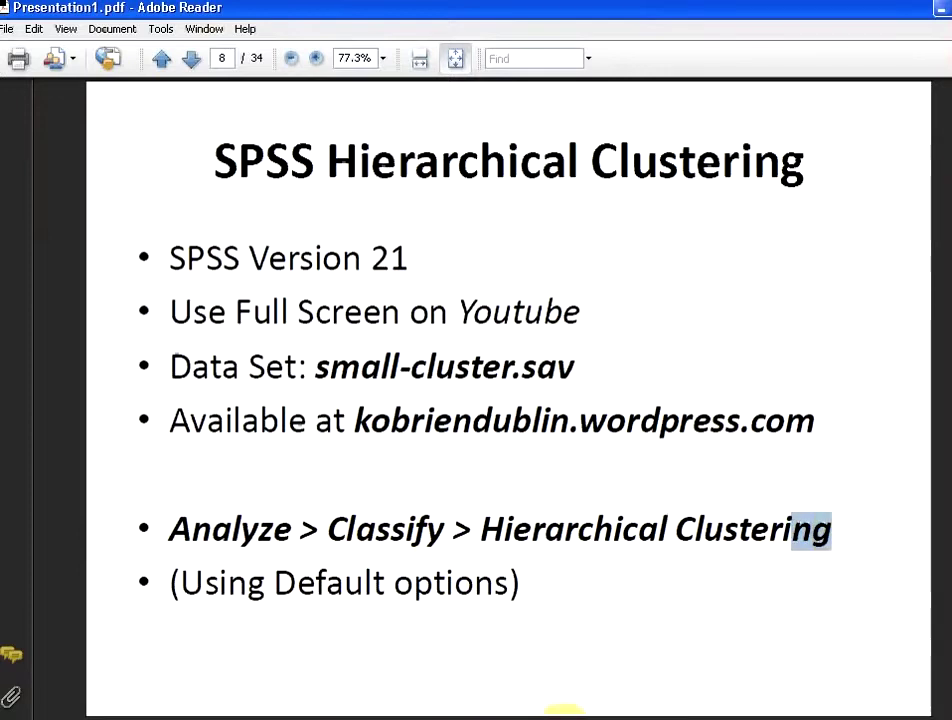
pyautogui.click(550, 714)
pyautogui.click(270, 712)
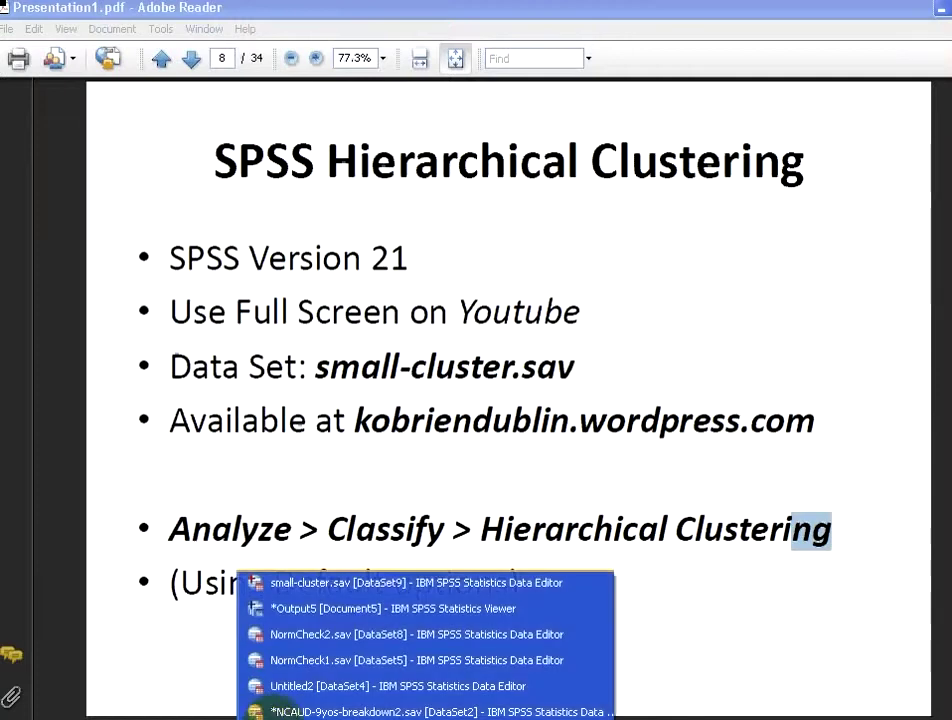
# Look over the dog names in the data, such as Benny, then go to the Analyze menu
pyautogui.click(340, 583)
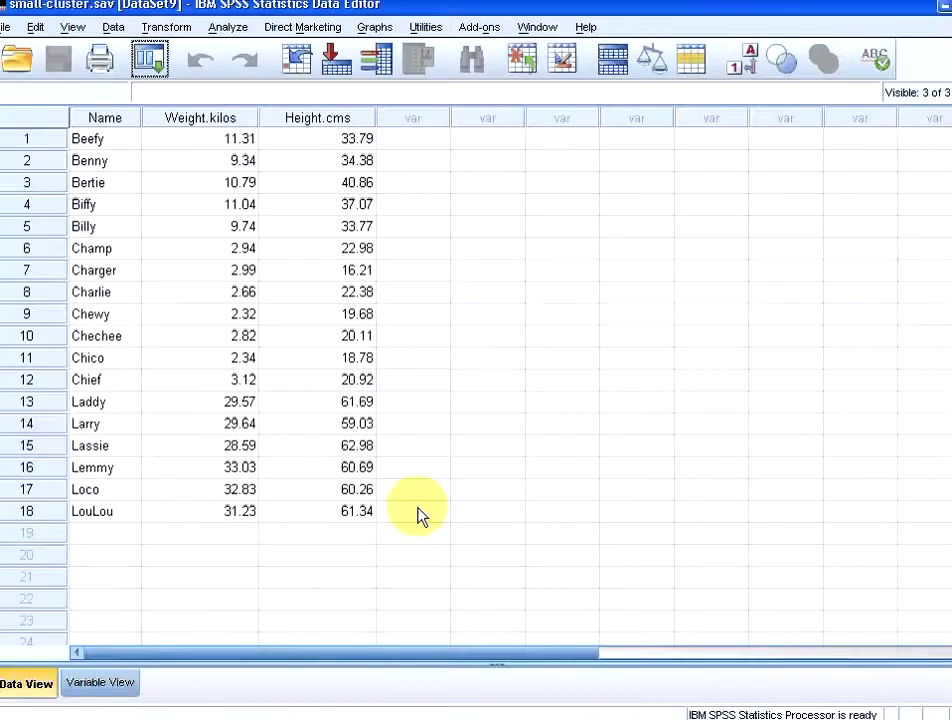
pyautogui.click(128, 118)
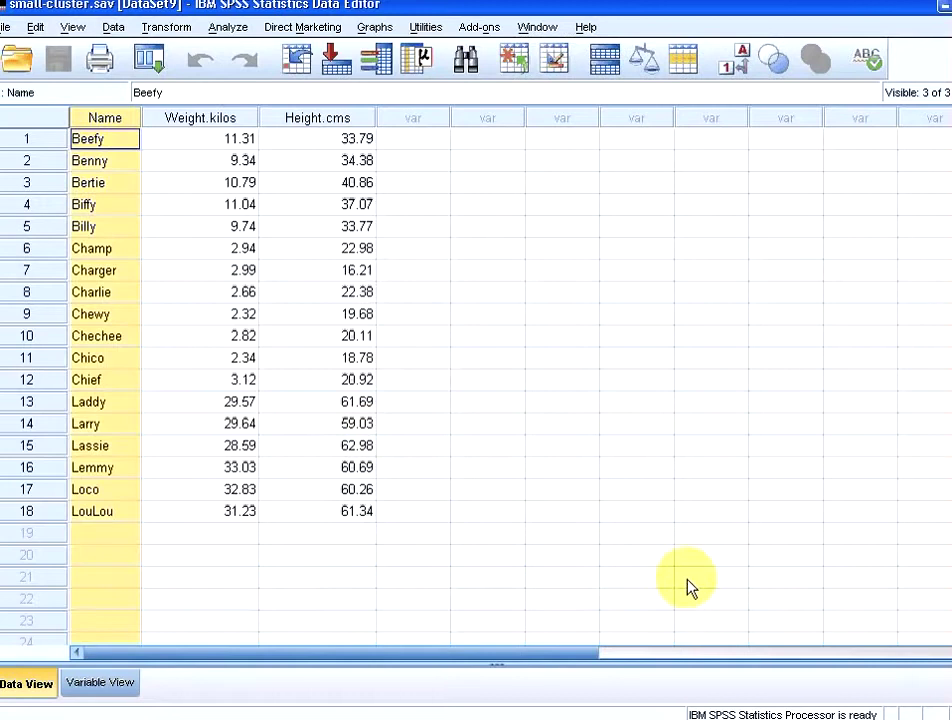
pyautogui.click(604, 290)
pyautogui.click(120, 316)
pyautogui.click(115, 204)
pyautogui.click(104, 160)
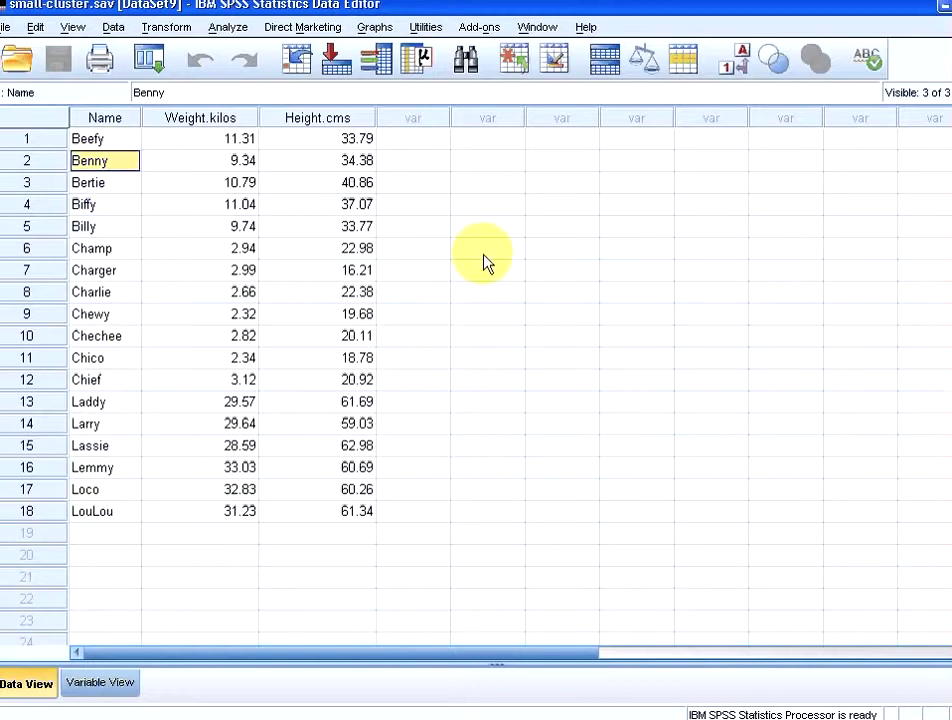
pyautogui.click(230, 30)
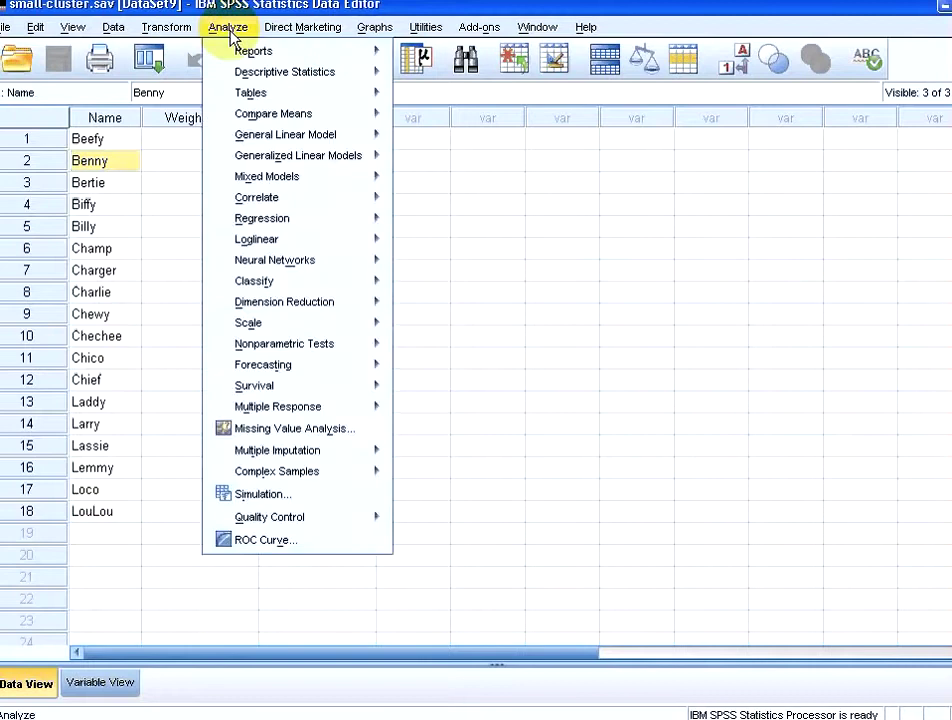
pyautogui.moveTo(256, 281)
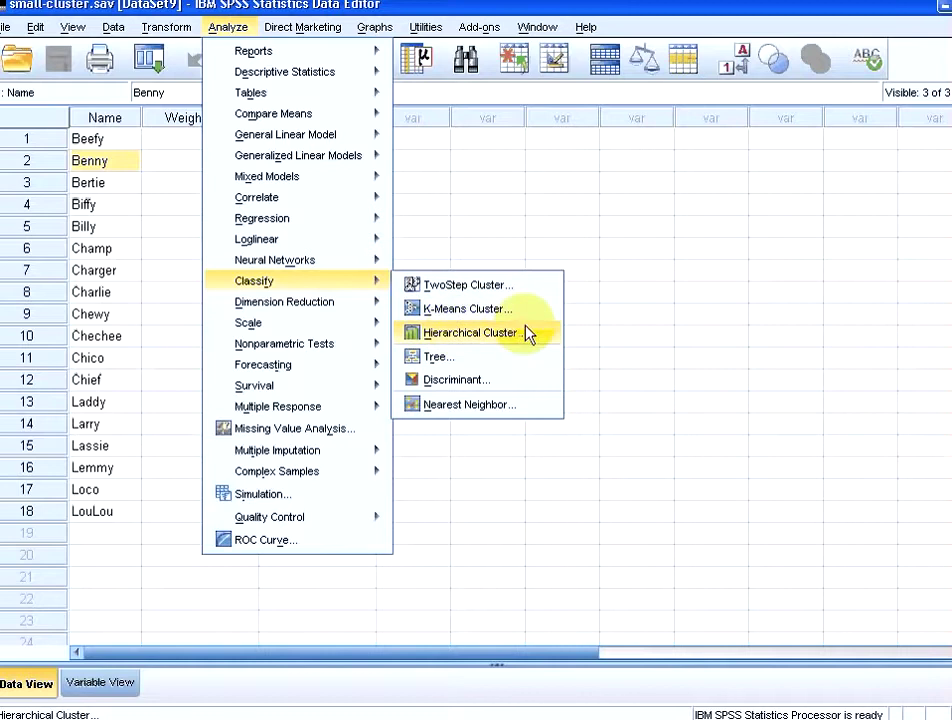
# In Hierarchical Cluster, cluster on Weight.kilos and Height.cms, labelling cases by Name
pyautogui.click(528, 334)
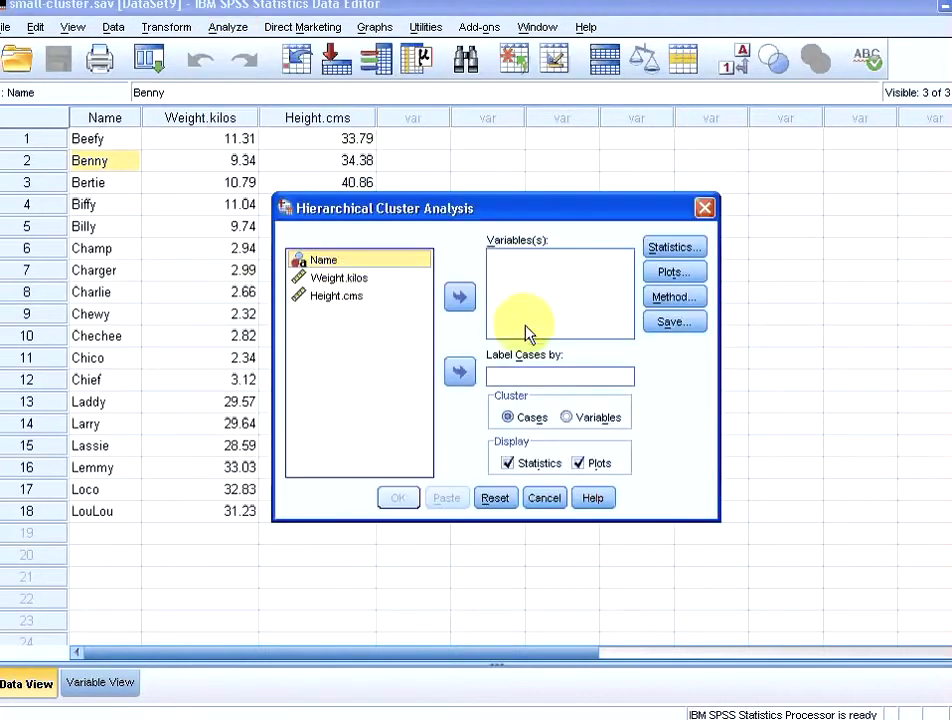
pyautogui.click(390, 278)
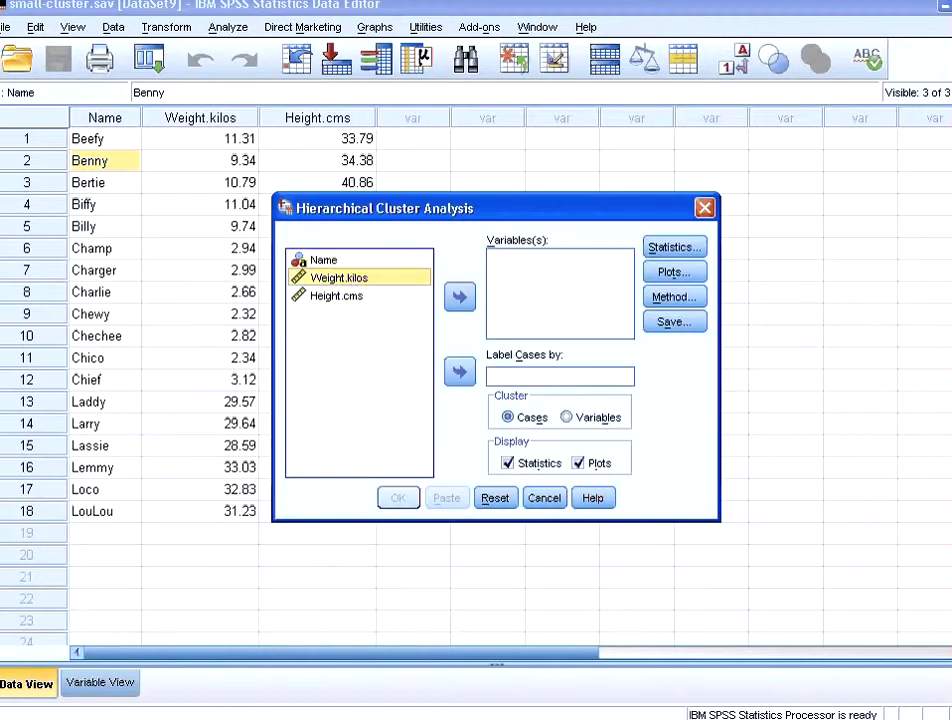
pyautogui.hotkey('shift', 'Down')
pyautogui.click(461, 296)
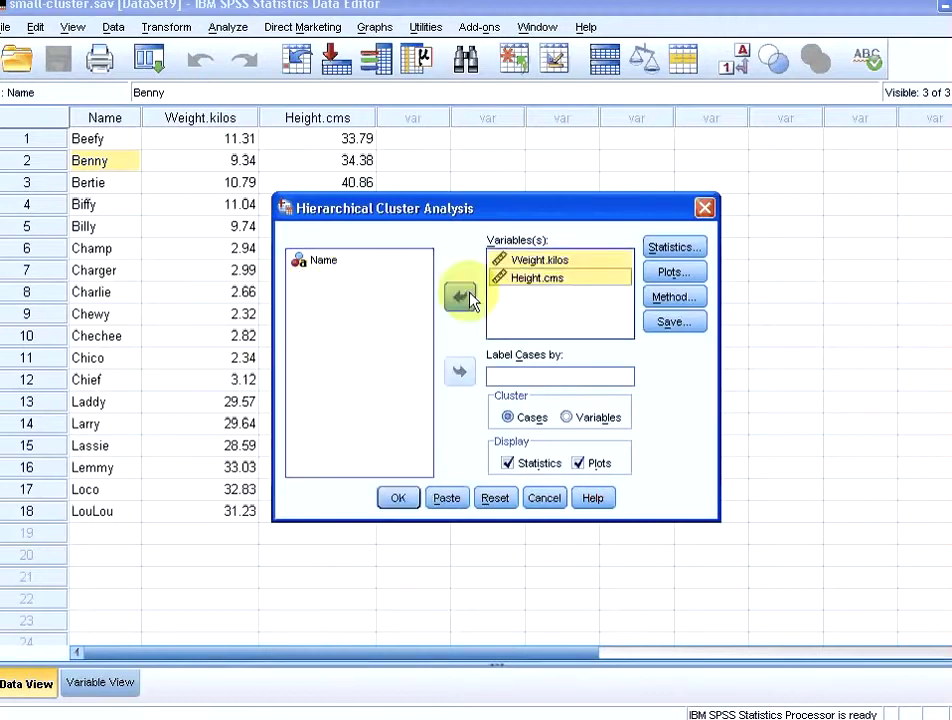
pyautogui.click(334, 262)
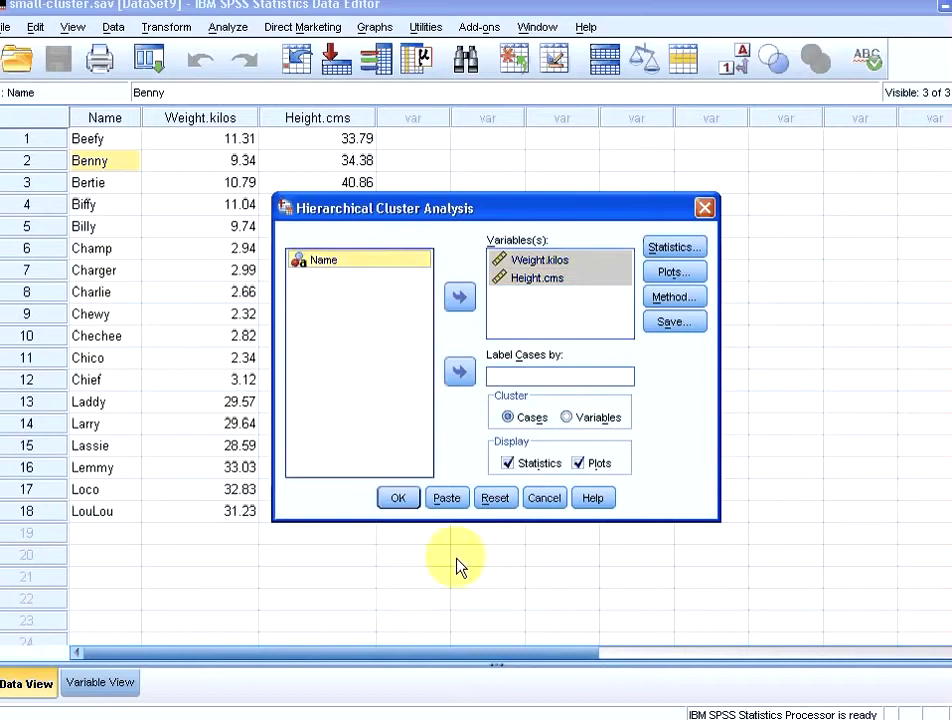
pyautogui.click(461, 374)
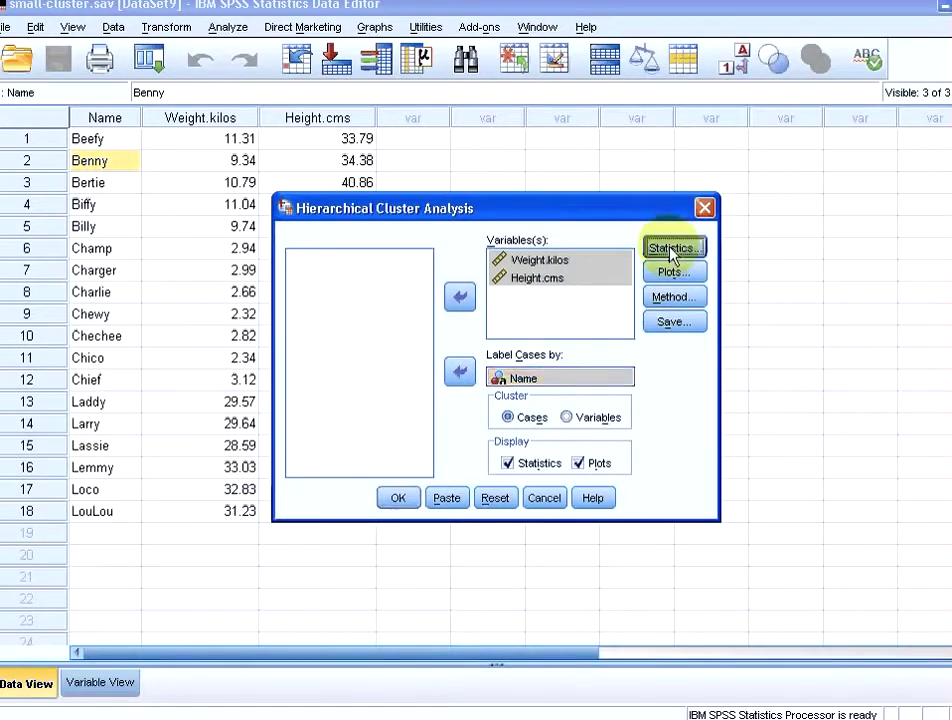
# Request the agglomeration schedule and proximity matrix statistics
pyautogui.click(671, 249)
pyautogui.click(477, 263)
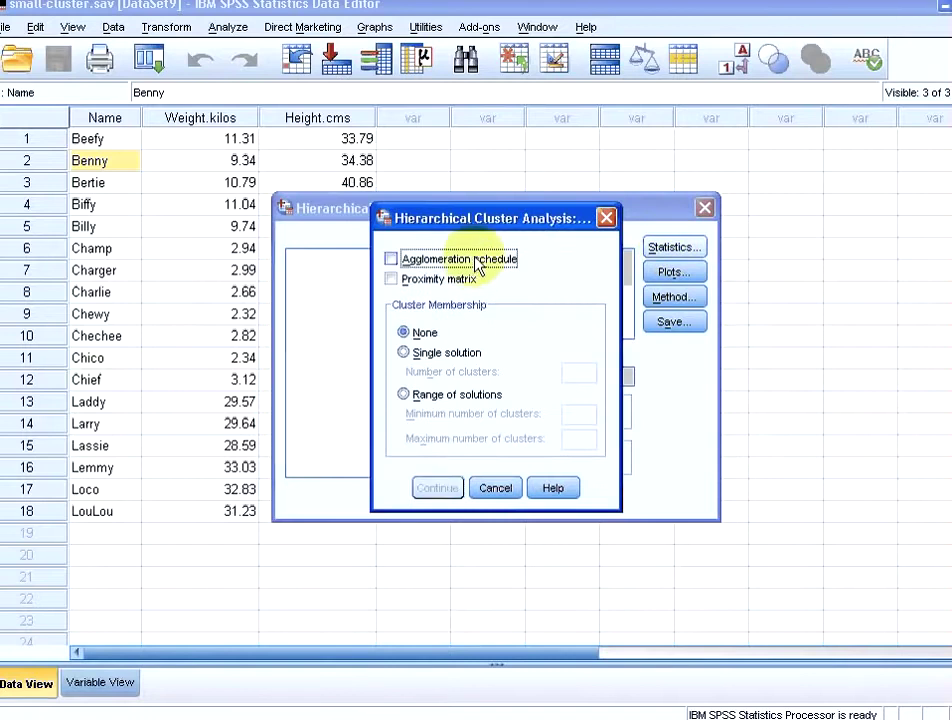
pyautogui.click(477, 263)
pyautogui.click(464, 284)
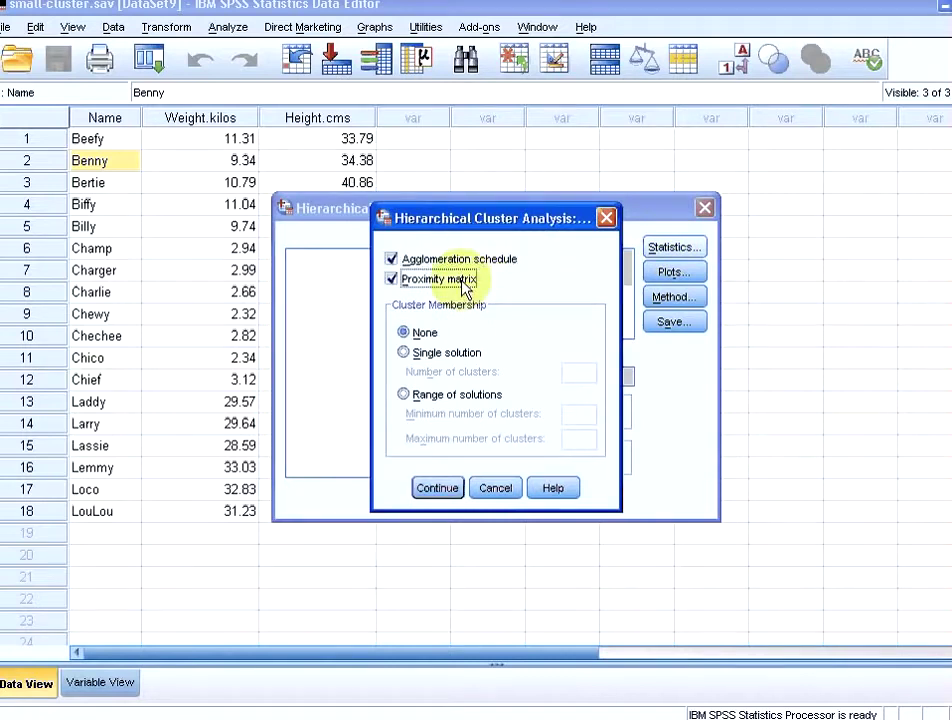
pyautogui.click(443, 488)
# Add a dendrogram to the cluster plots
pyautogui.click(674, 272)
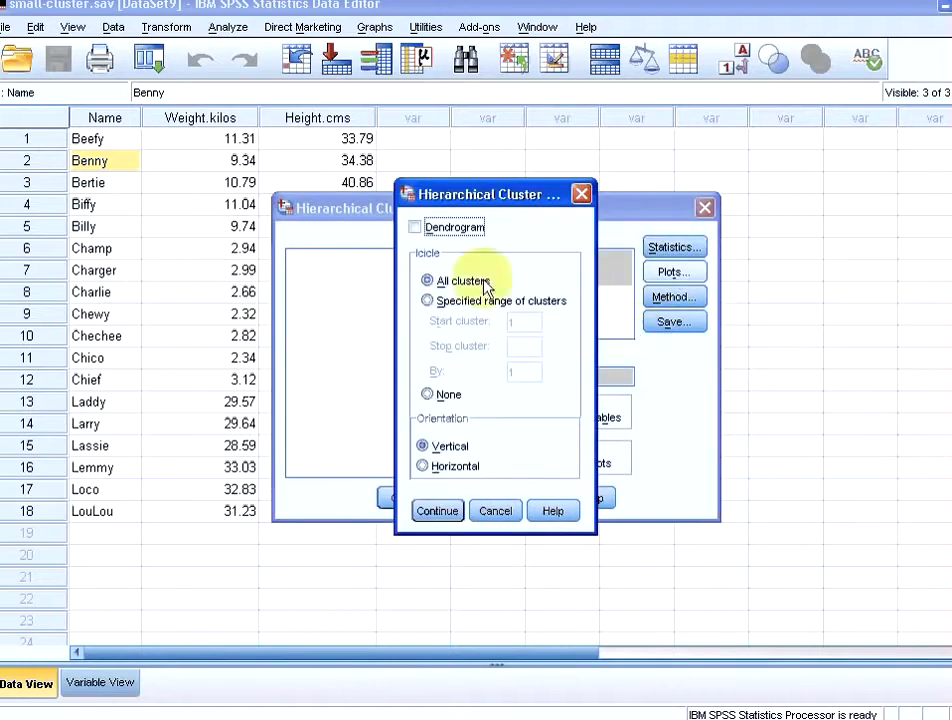
pyautogui.click(456, 230)
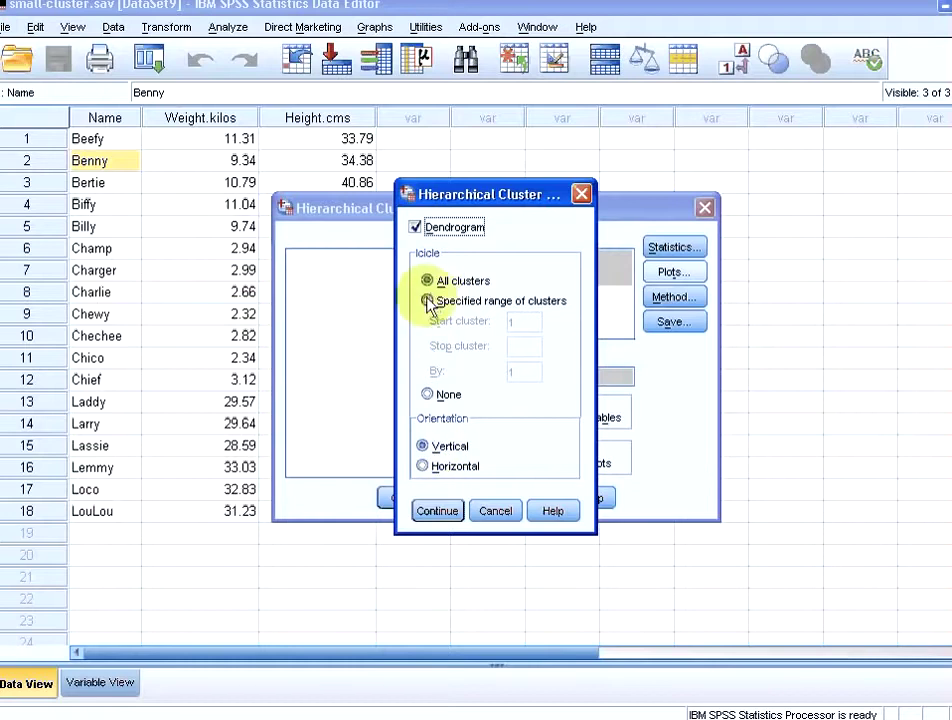
pyautogui.click(445, 511)
pyautogui.click(680, 299)
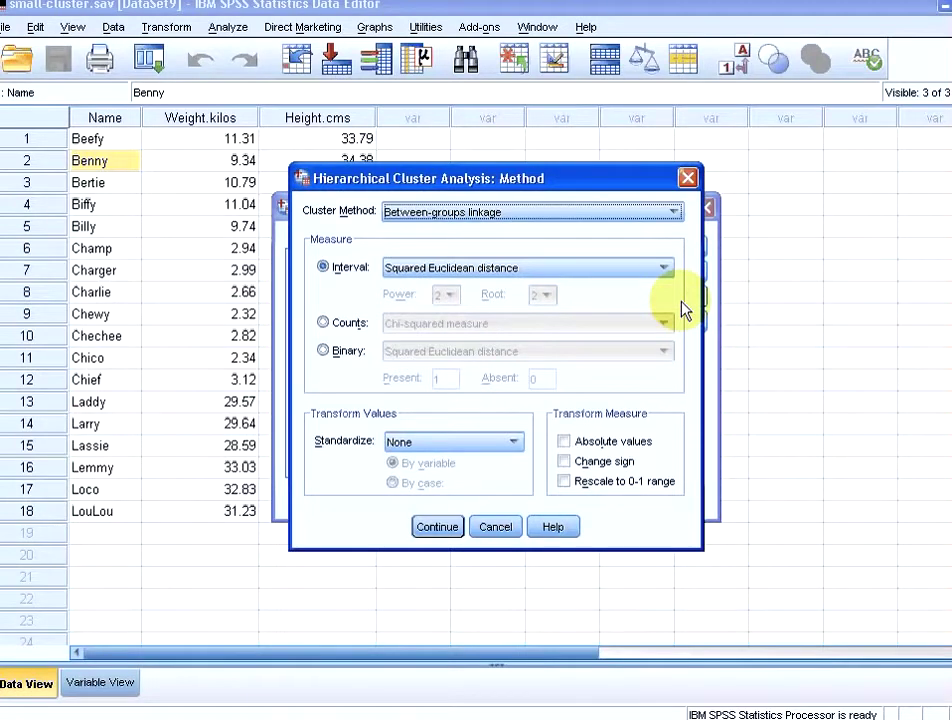
# Set the cluster method to Ward's method, keeping squared Euclidean distance for interval data
pyautogui.click(475, 213)
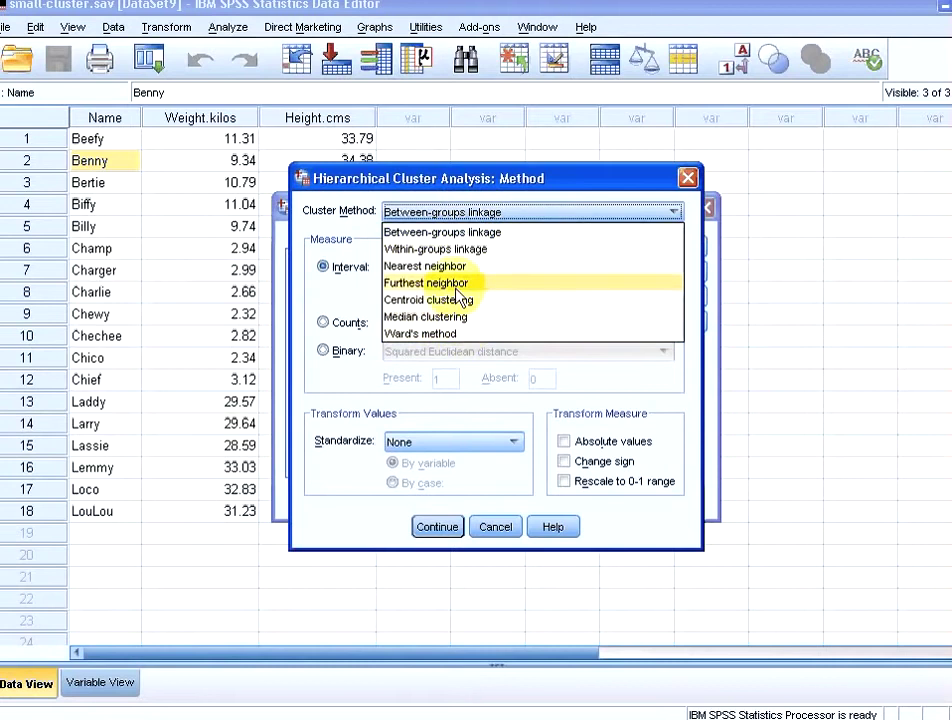
pyautogui.click(470, 337)
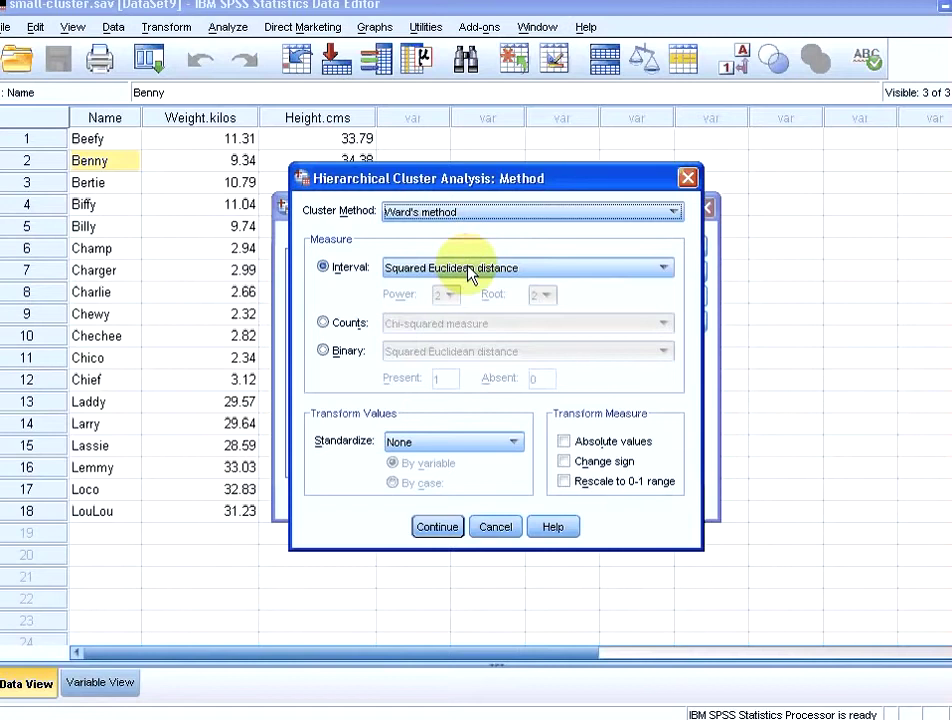
pyautogui.click(469, 271)
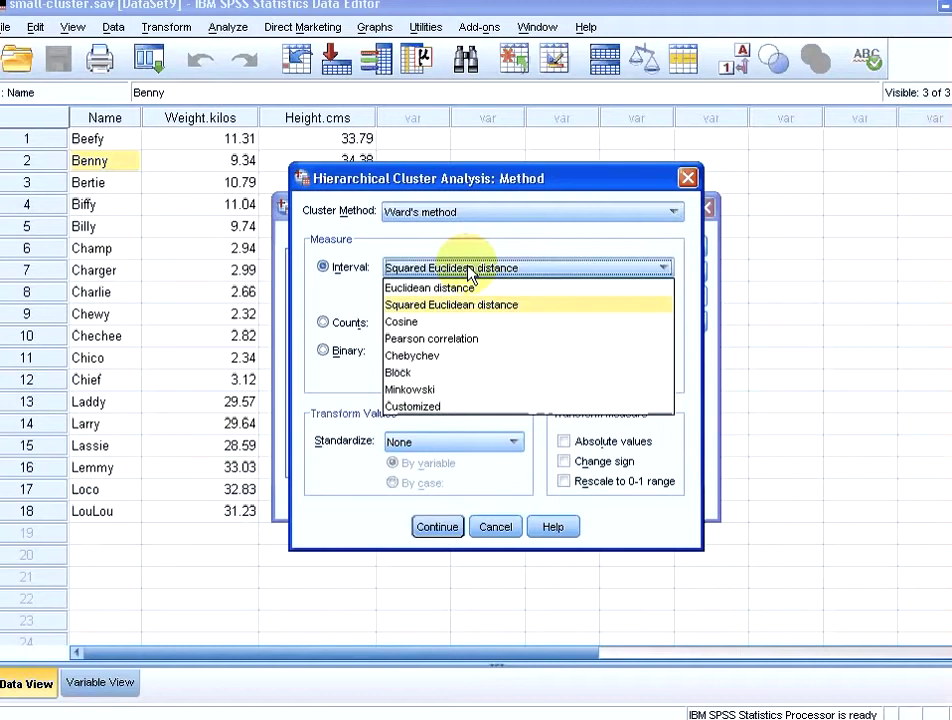
pyautogui.click(469, 271)
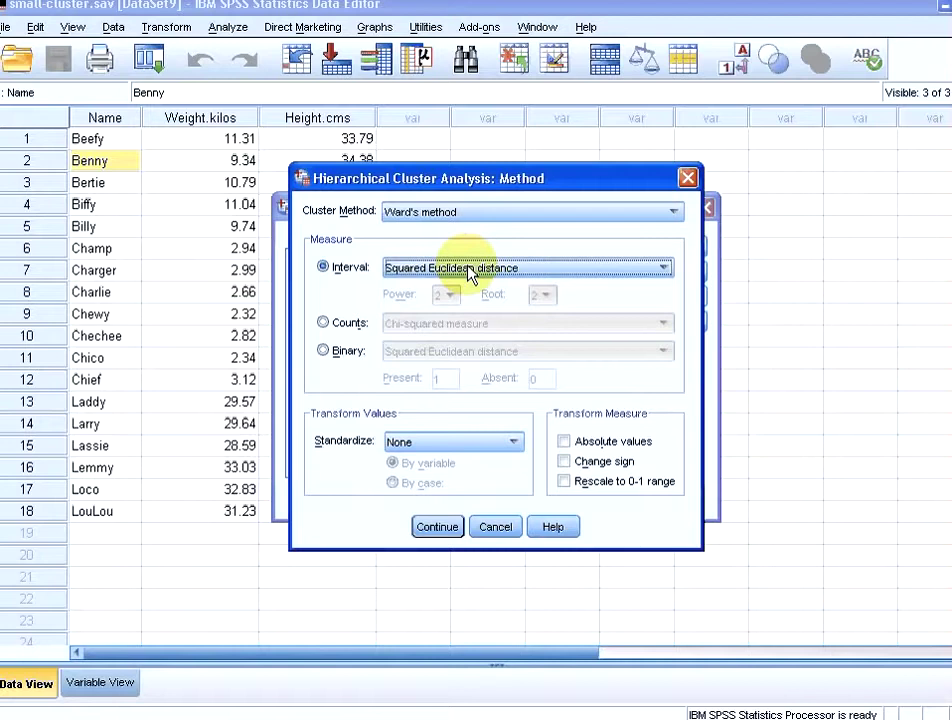
# Confirm squared Euclidean distance with no standardization and accept the method settings
pyautogui.click(469, 271)
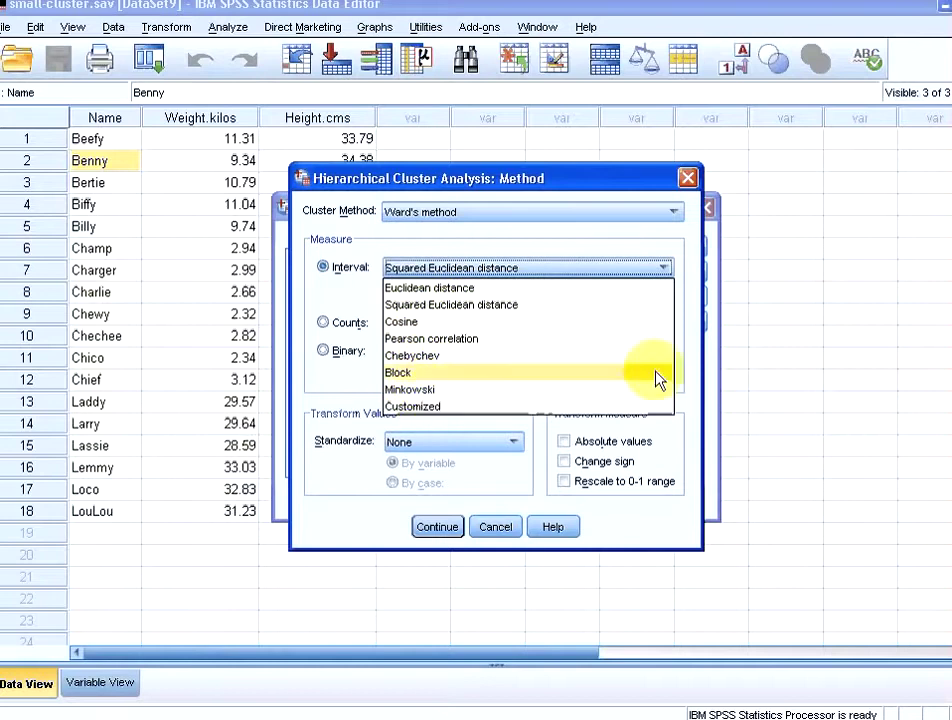
pyautogui.click(441, 306)
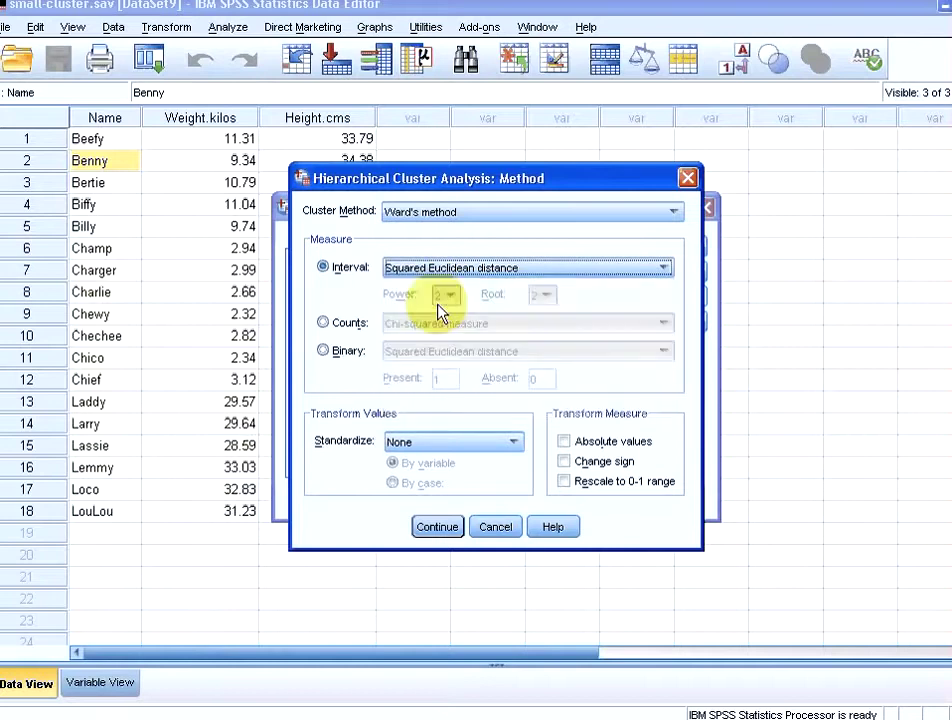
pyautogui.click(436, 445)
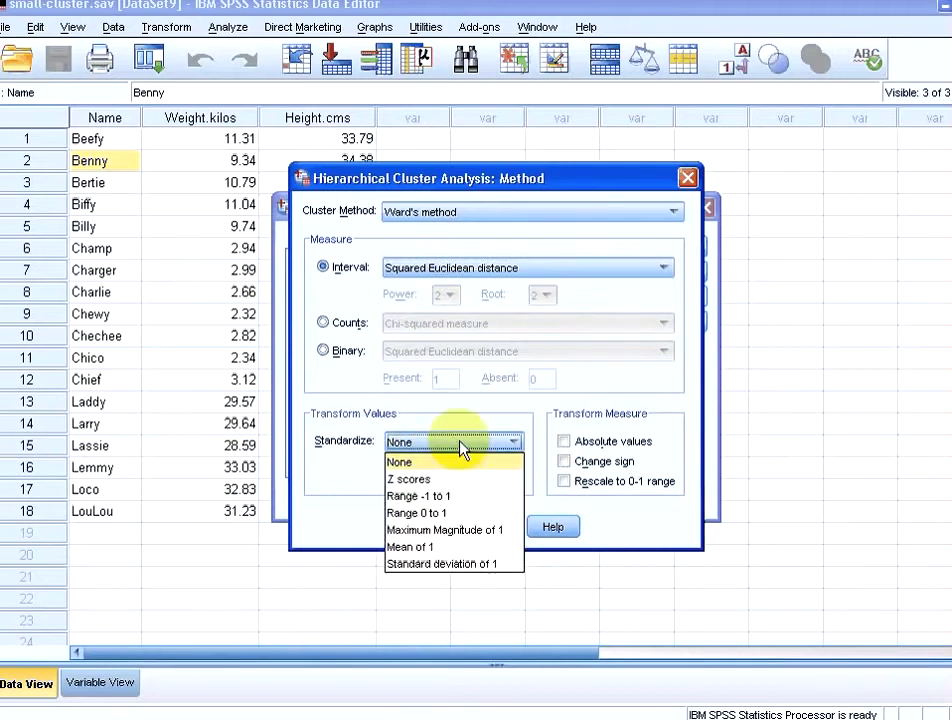
pyautogui.click(461, 447)
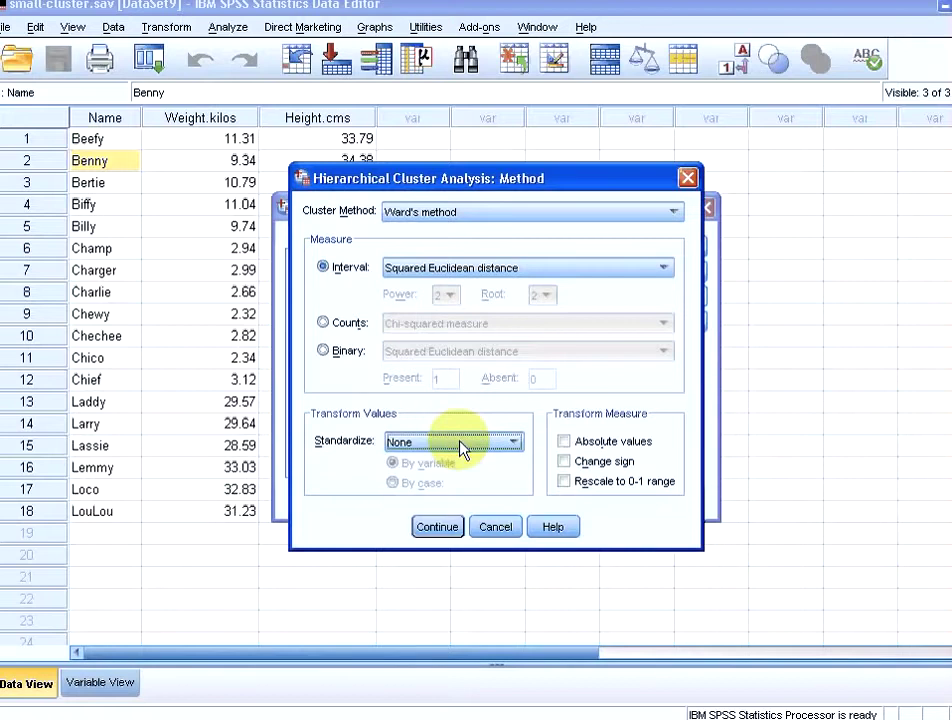
pyautogui.click(440, 527)
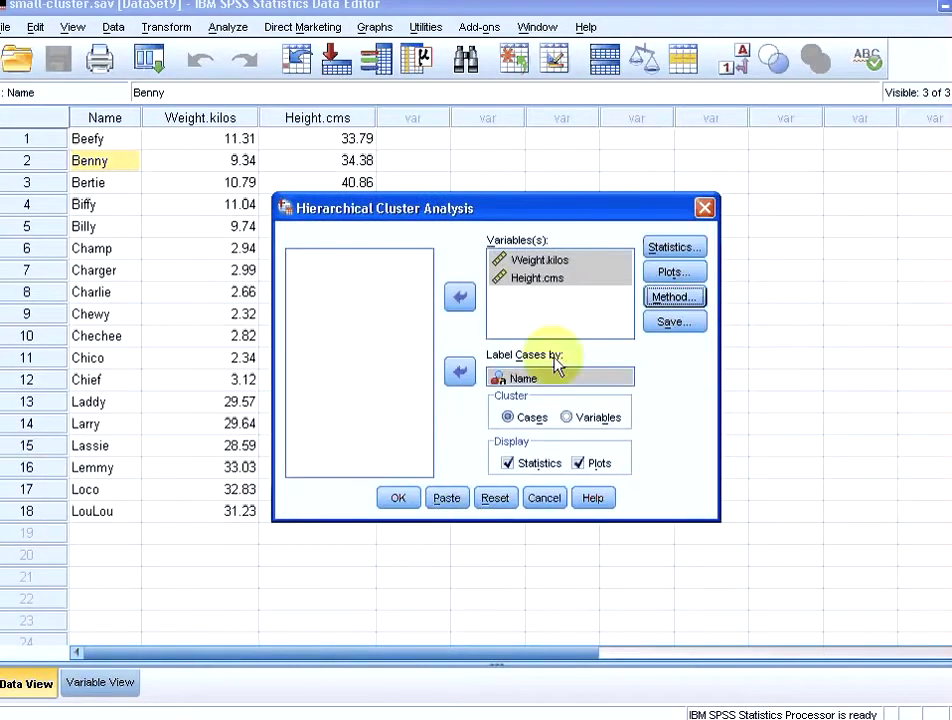
# Run the analysis and select the Proximity Matrix table of squared Euclidean distances
pyautogui.click(398, 498)
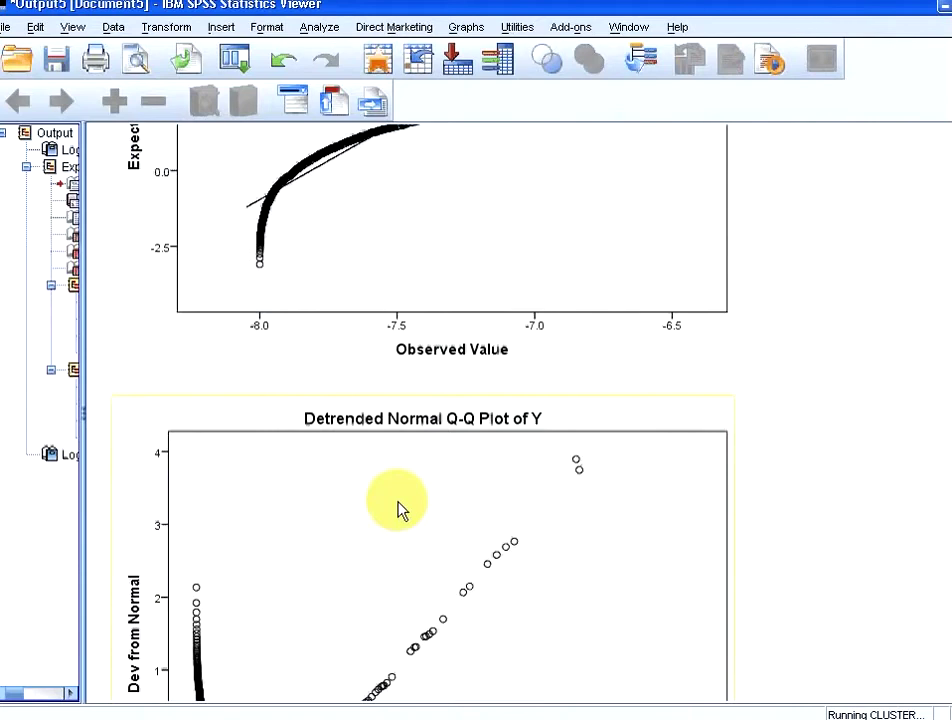
pyautogui.scroll(3, 713, 455)
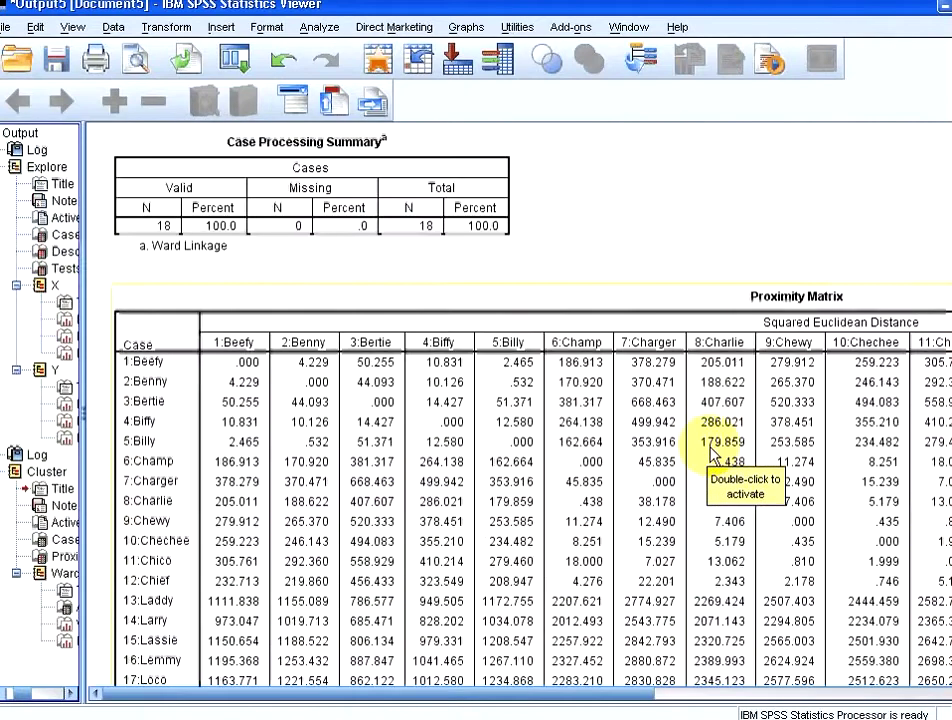
pyautogui.scroll(2, 713, 453)
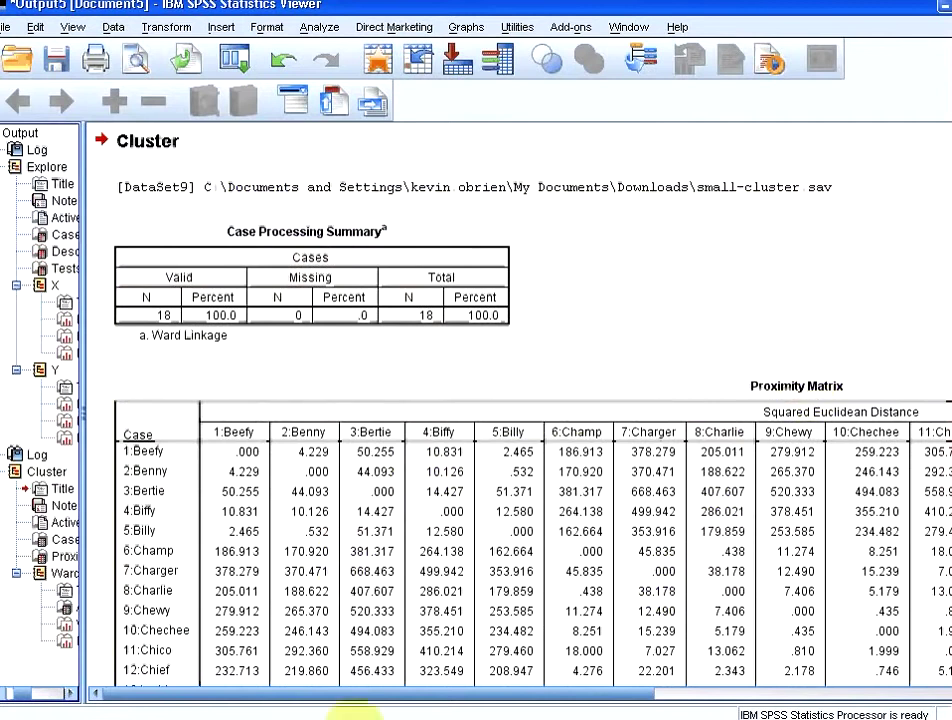
pyautogui.moveTo(360, 694)
pyautogui.mouseDown()
pyautogui.moveTo(463, 694)
pyautogui.moveTo(372, 701)
pyautogui.mouseUp()
pyautogui.scroll(-5, 310, 510)
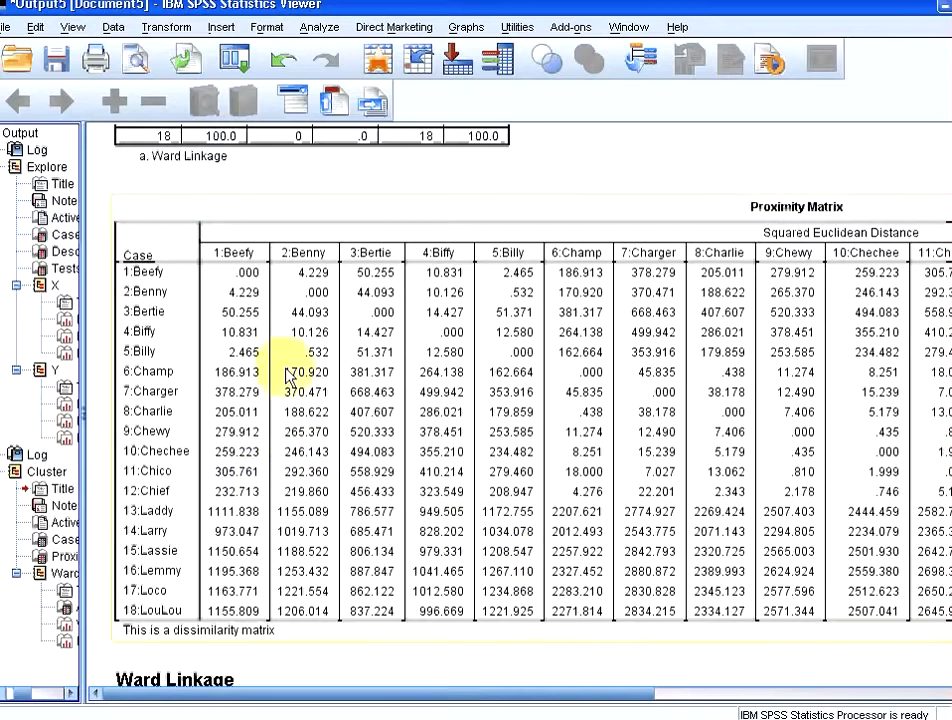
pyautogui.click(152, 298)
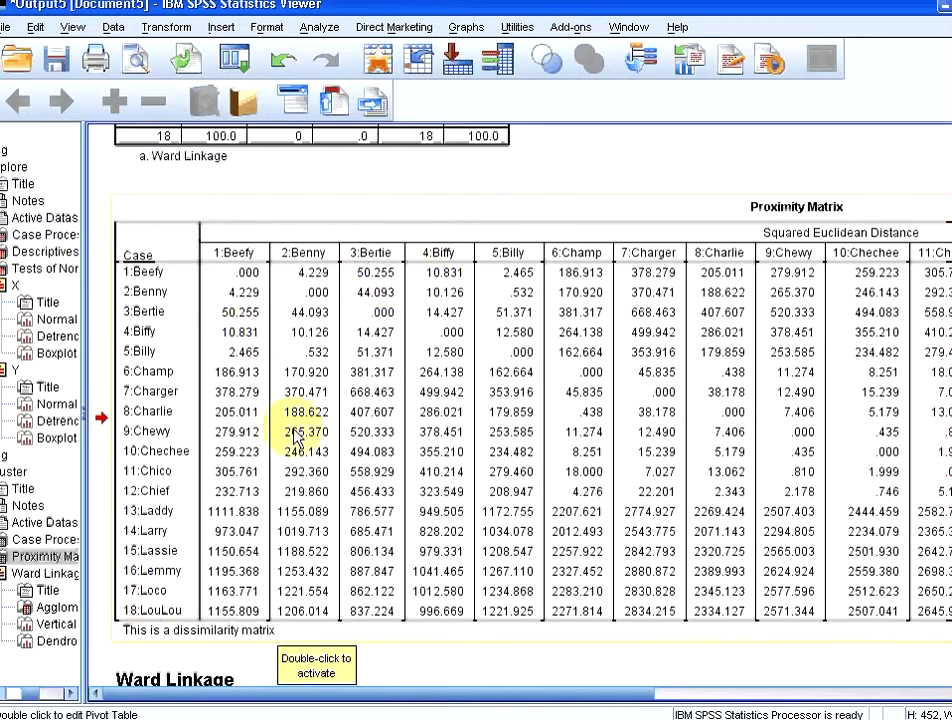
# Scroll to the Ward Linkage agglomeration schedule's 17 merge stages
pyautogui.scroll(-2, 527, 567)
pyautogui.scroll(-3, 510, 542)
pyautogui.scroll(-3, 531, 563)
pyautogui.scroll(-2, 530, 562)
pyautogui.scroll(-2, 530, 563)
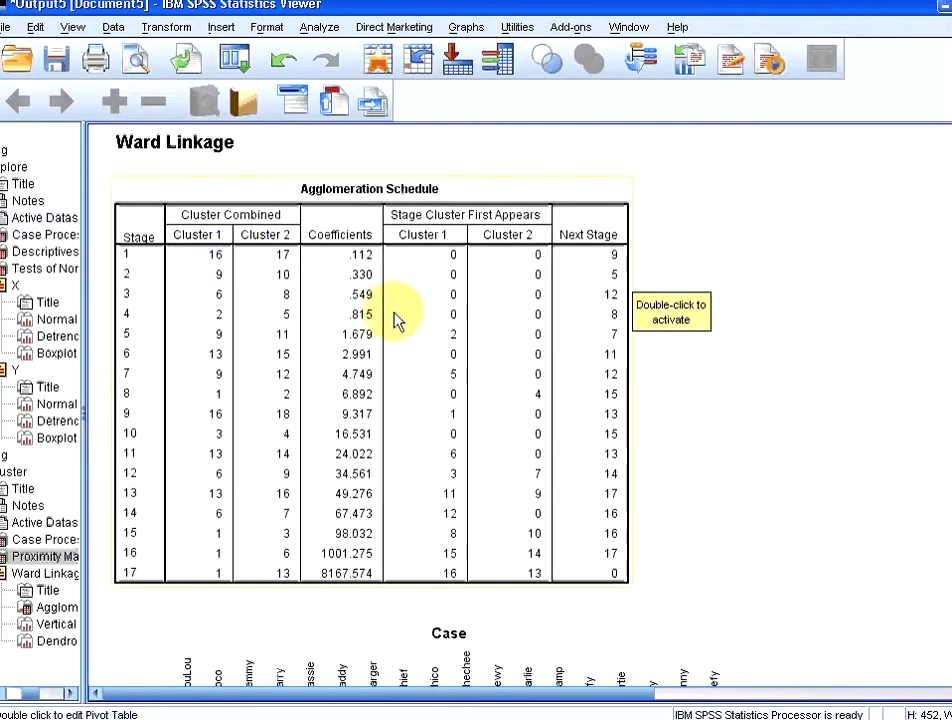
pyautogui.scroll(1, 820, 389)
pyautogui.scroll(4, 790, 392)
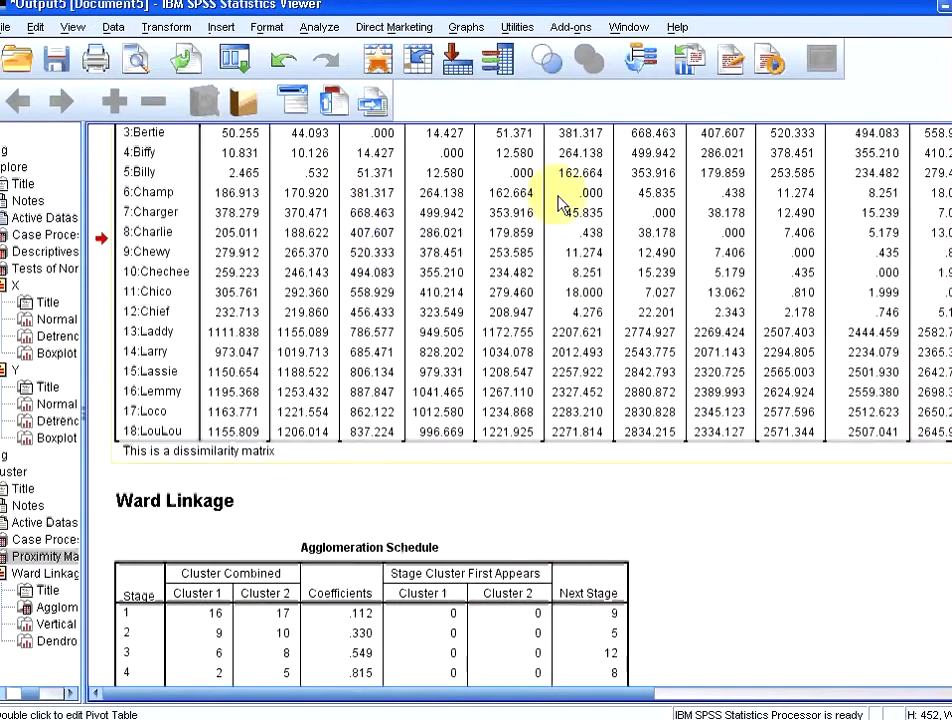
pyautogui.scroll(2, 705, 205)
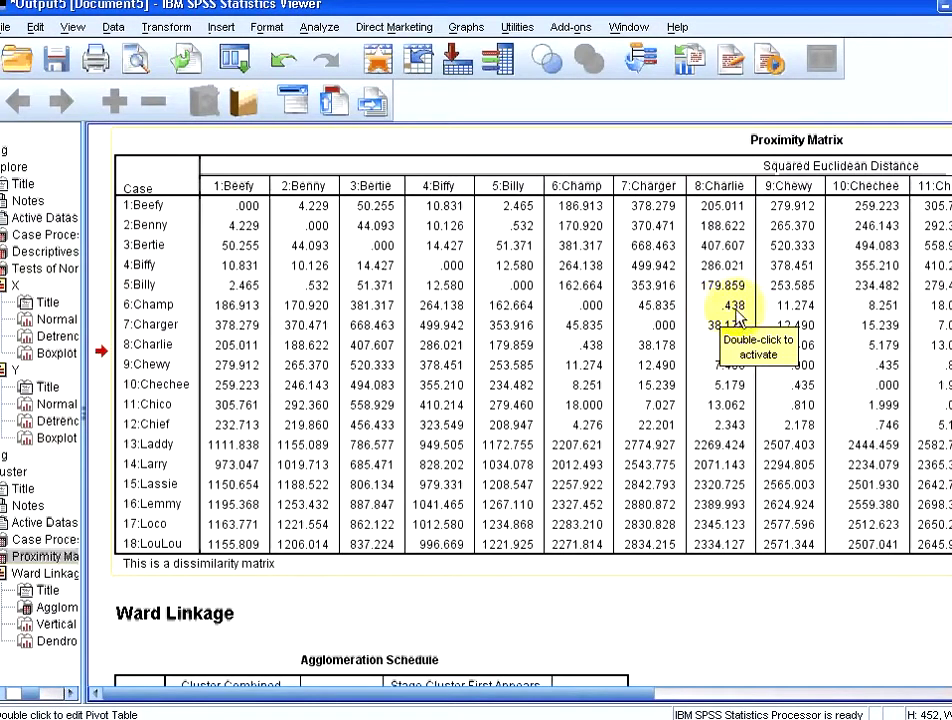
# Scroll down to the vertical icicle plot of the 18 dogs
pyautogui.scroll(-3, 654, 499)
pyautogui.scroll(-2, 654, 499)
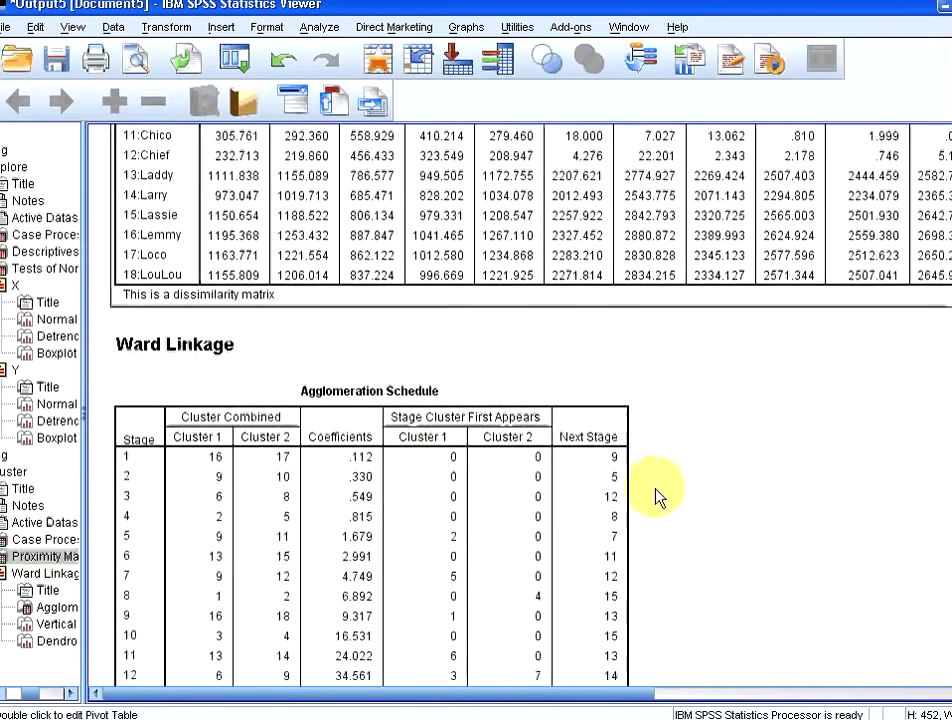
pyautogui.scroll(-4, 654, 499)
pyautogui.scroll(-2, 654, 499)
pyautogui.scroll(-4, 656, 477)
pyautogui.scroll(-2, 656, 477)
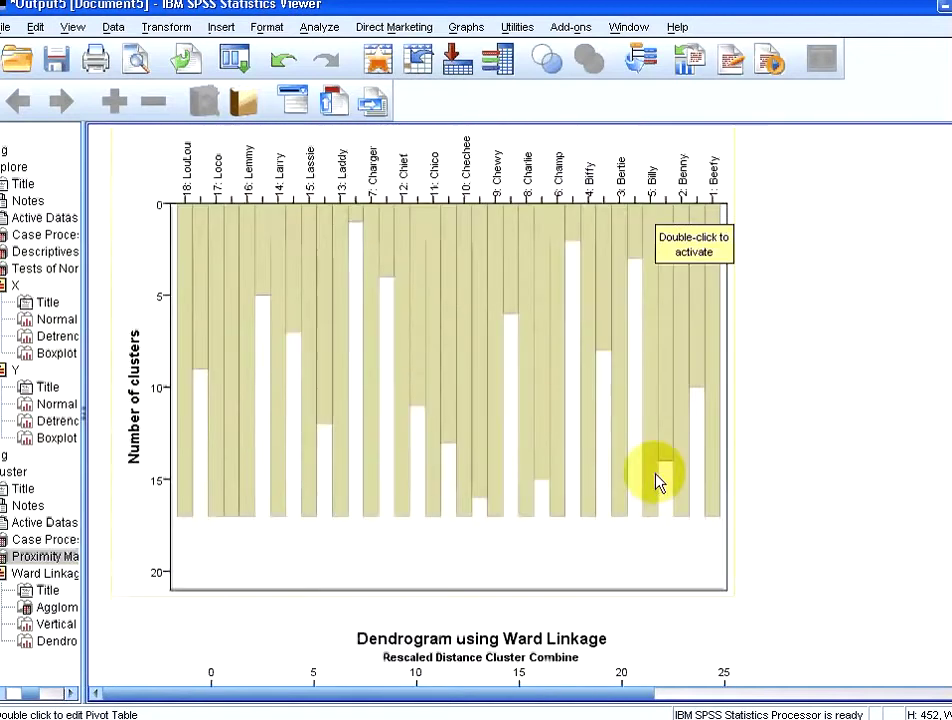
pyautogui.scroll(2, 656, 477)
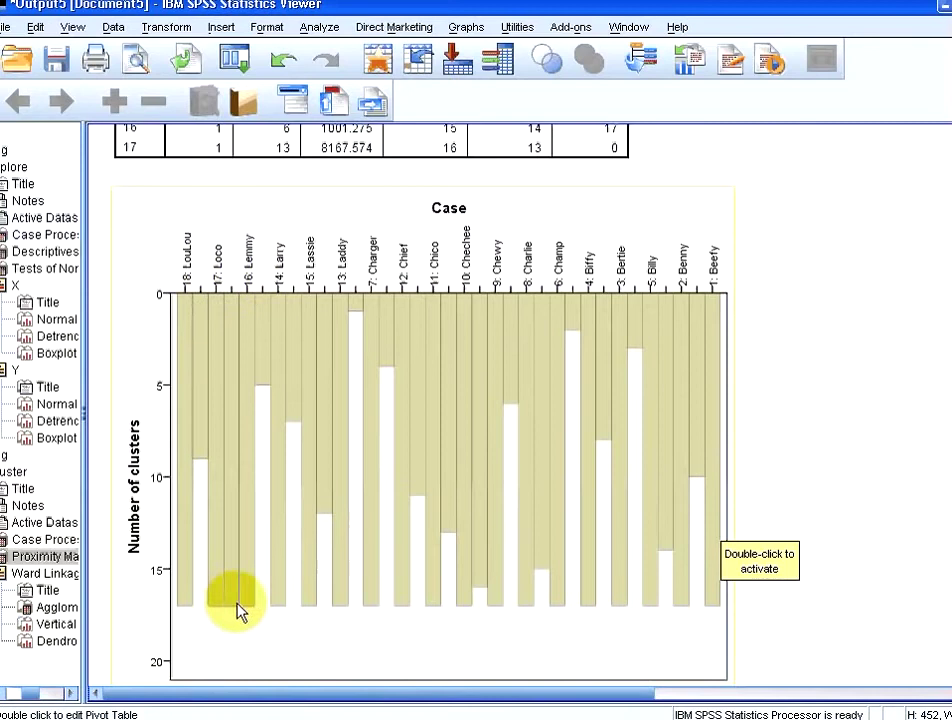
# Scroll down to the 'Dendrogram using Ward Linkage' chart of all 18 dogs
pyautogui.scroll(-1, 659, 448)
pyautogui.scroll(-1, 659, 448)
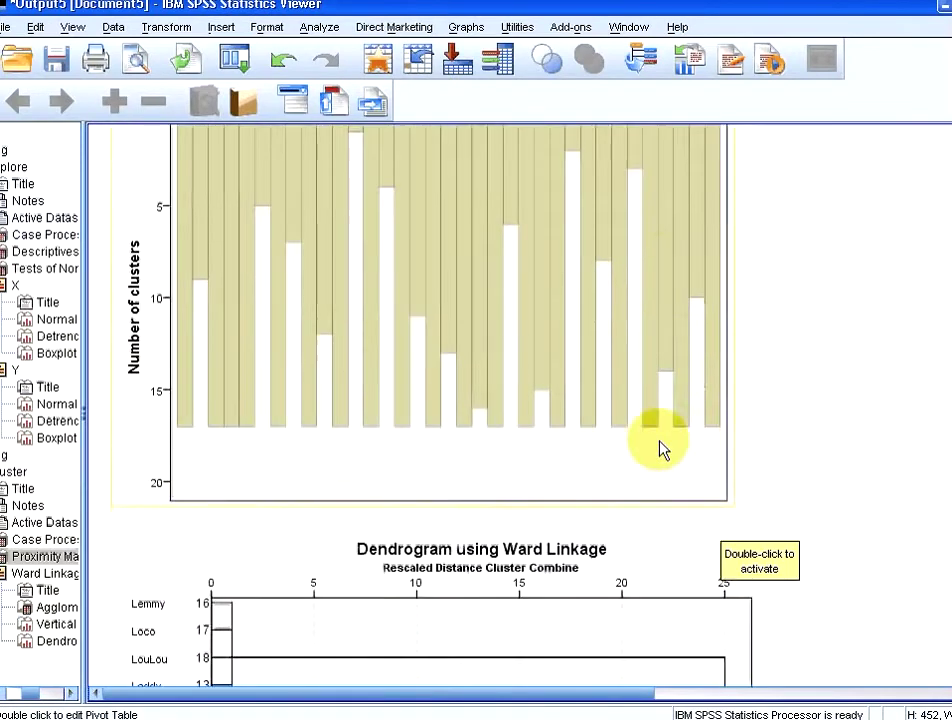
pyautogui.scroll(-2, 659, 448)
pyautogui.scroll(-1, 659, 448)
pyautogui.scroll(-2, 659, 448)
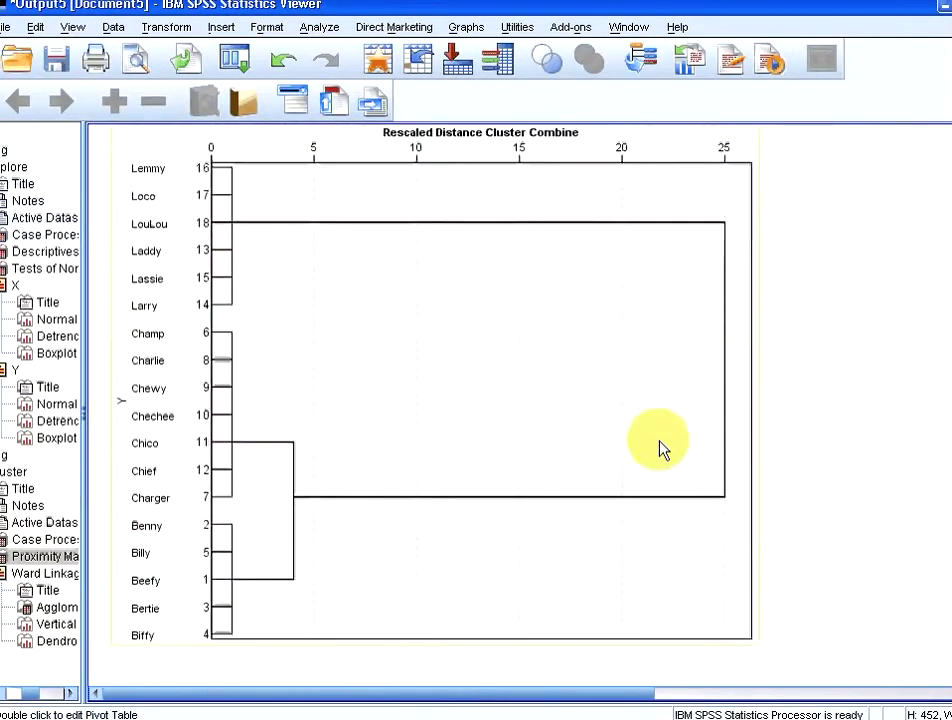
pyautogui.scroll(1, 659, 448)
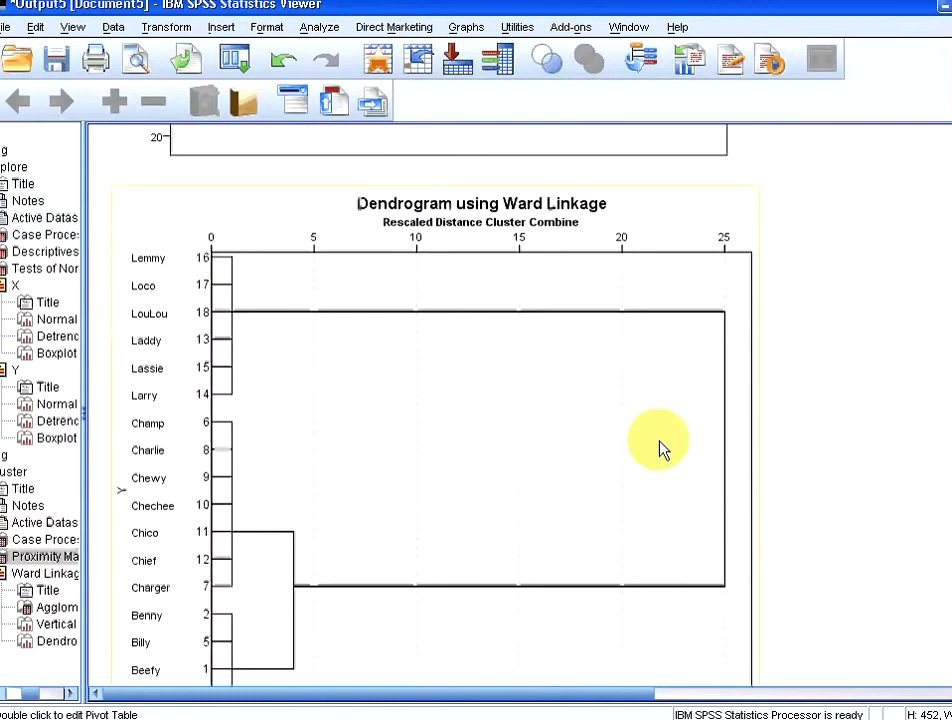
pyautogui.scroll(-1, 659, 448)
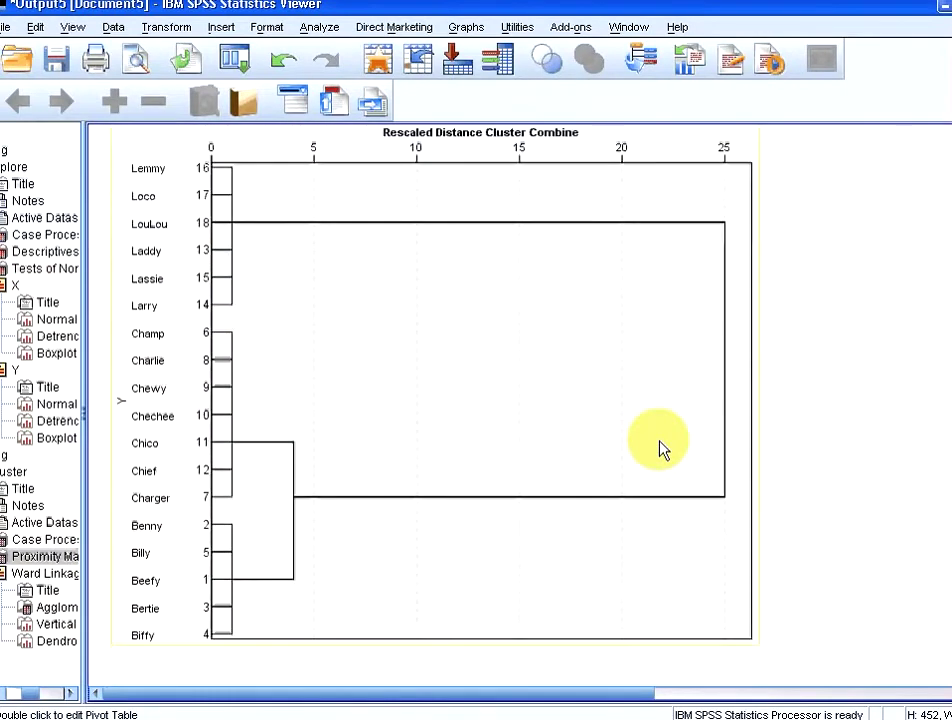